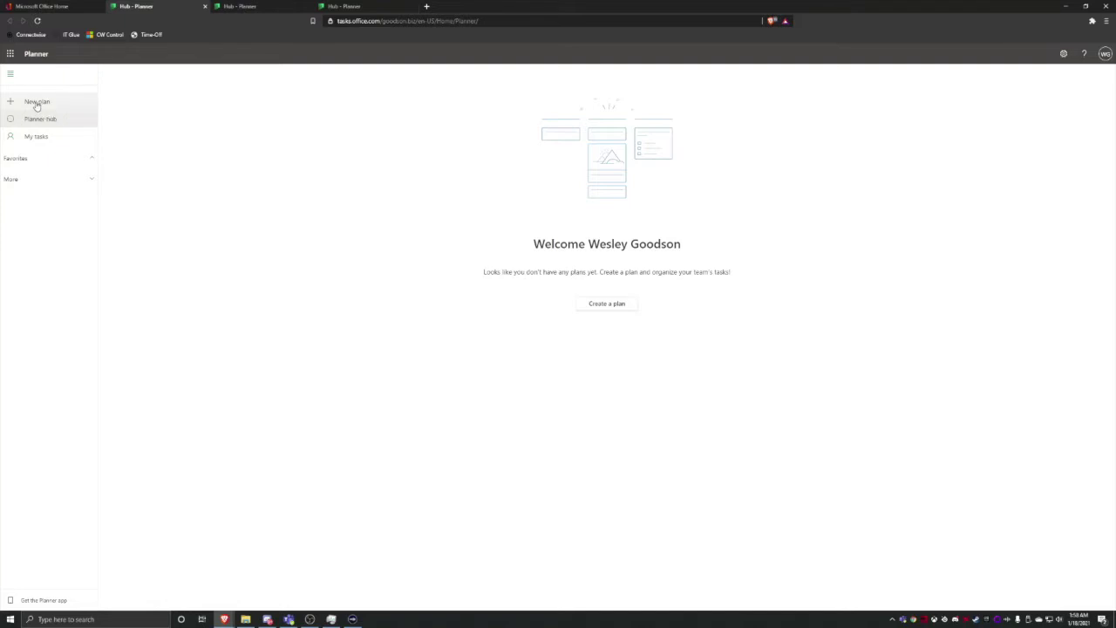
Step: Create a new private plan named "IT"
{"action": "left_click", "coordinate": [37, 103]}
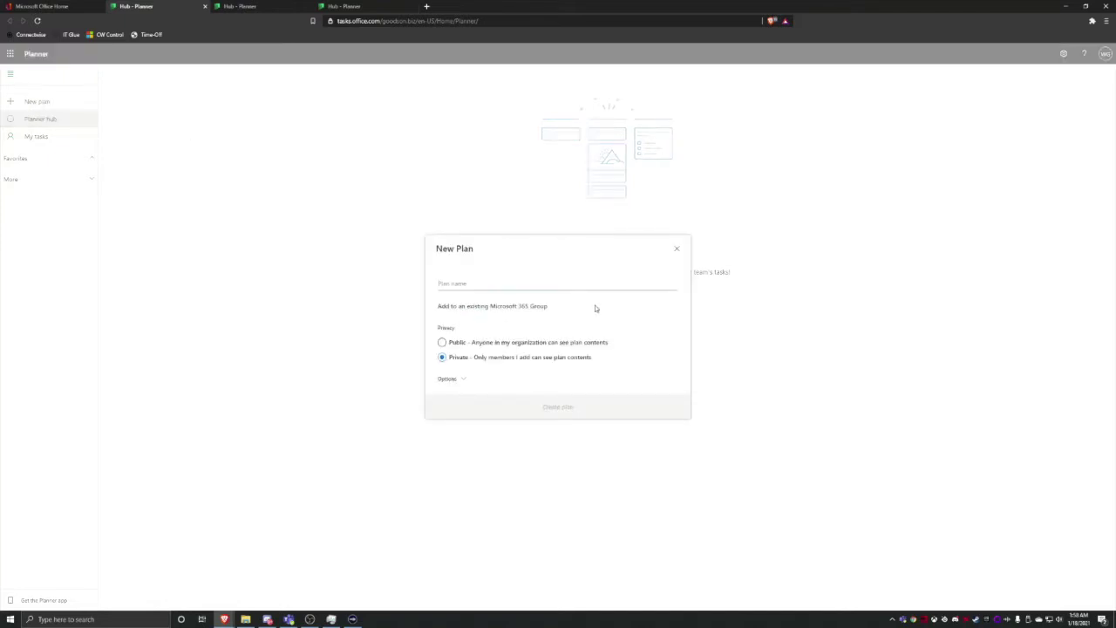
{"action": "type", "text": "IT"}
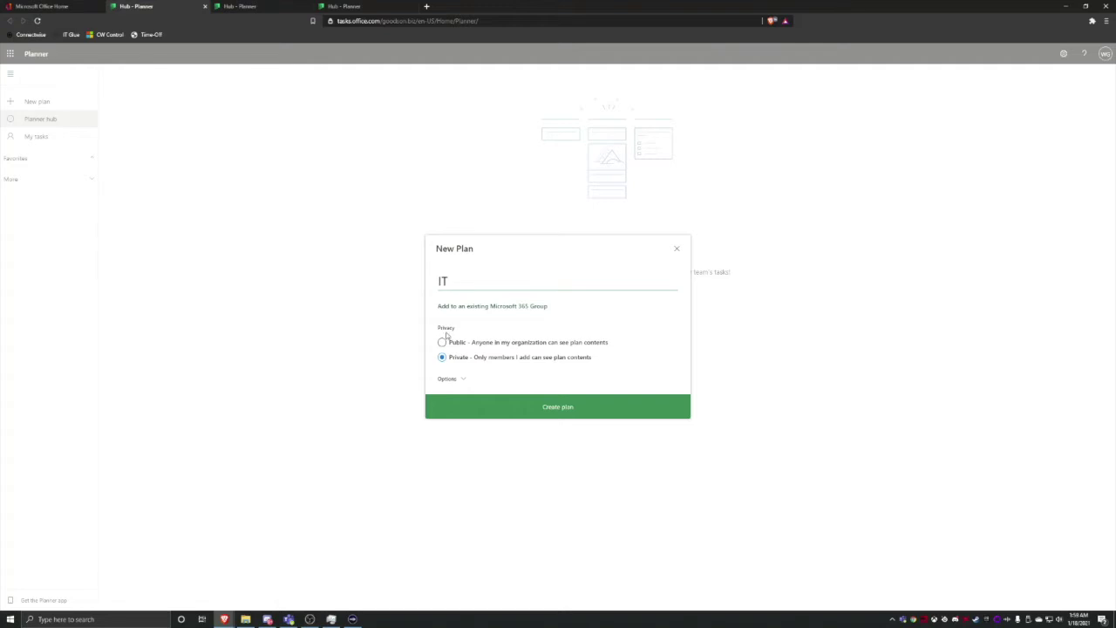
{"action": "left_click", "coordinate": [558, 410]}
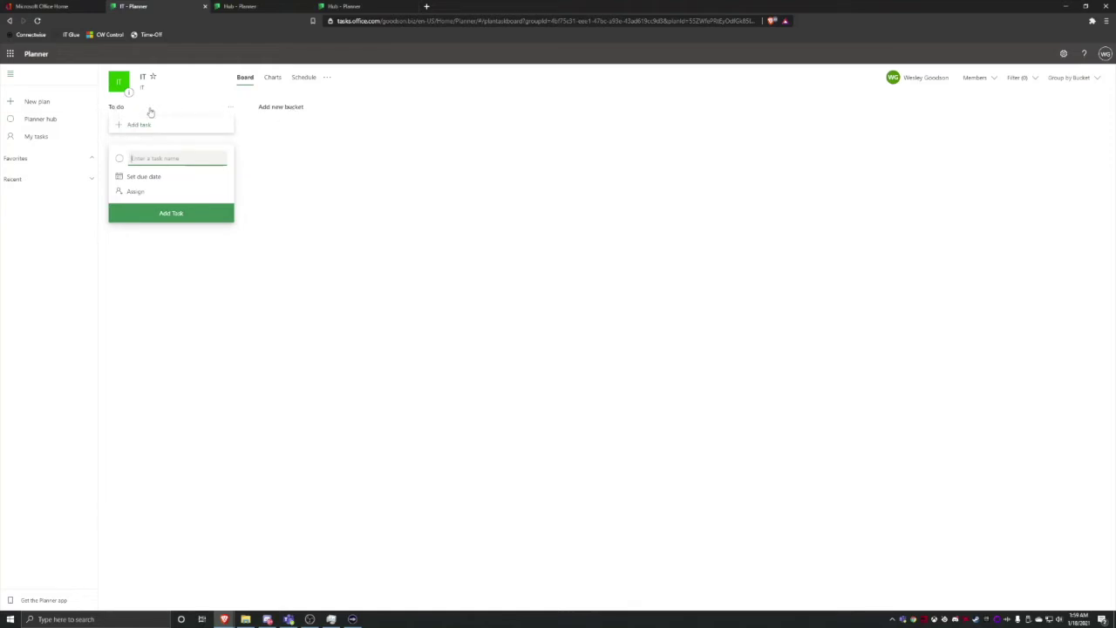
Step: Add a new bucket named "Project" to the plan board
{"action": "left_click", "coordinate": [288, 110]}
{"action": "left_click", "coordinate": [288, 108]}
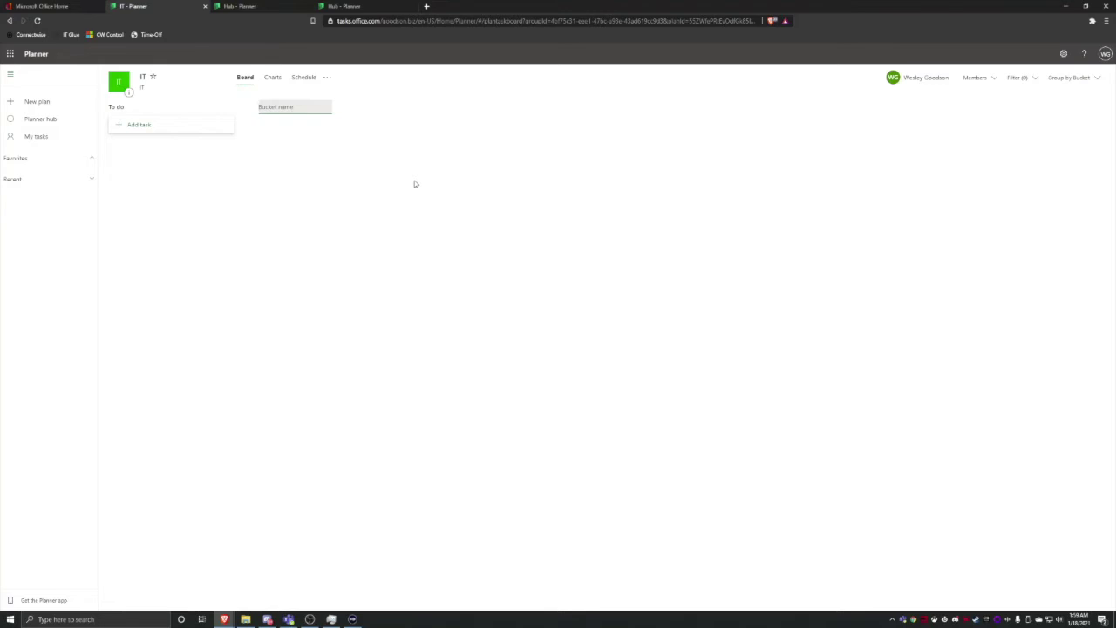
{"action": "type", "text": "Project"}
{"action": "key", "text": "Return"}
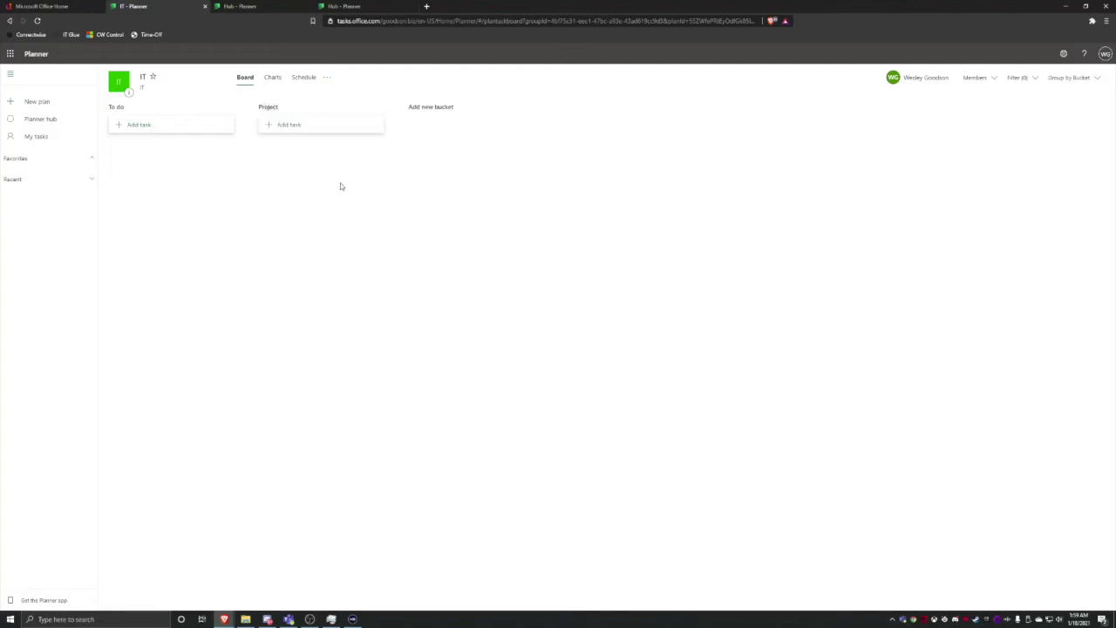
Step: Start a task named "New Client Onboarding" in the Project bucket and assign it to the plan owner and a non-member, adding that person to the plan
{"action": "left_click", "coordinate": [290, 126]}
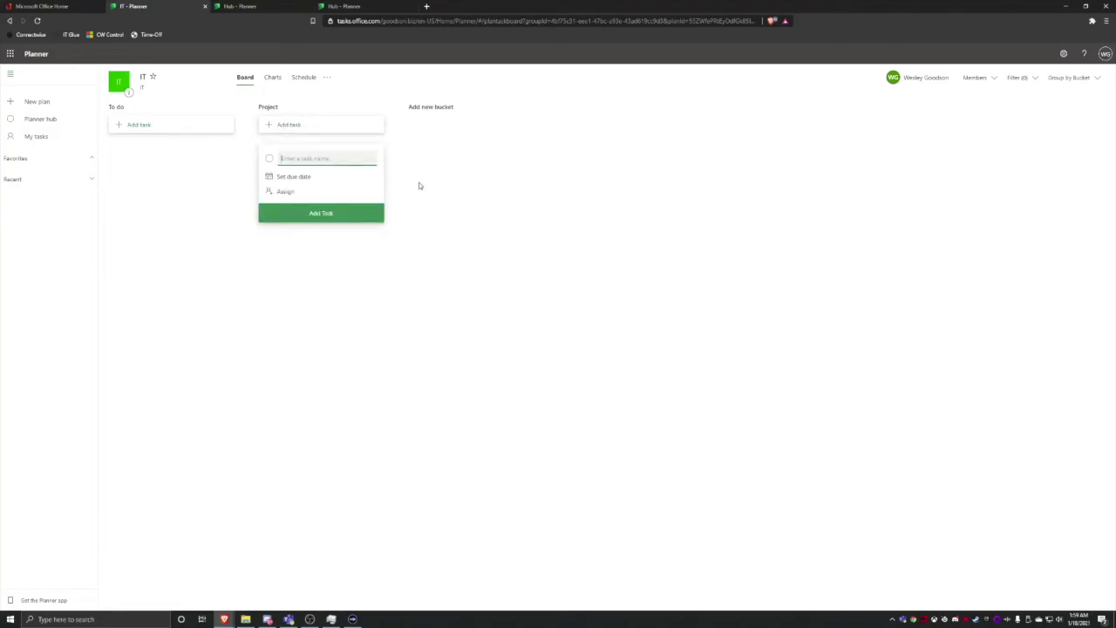
{"action": "type", "text": "New Client Onboarding"}
{"action": "left_click", "coordinate": [288, 191]}
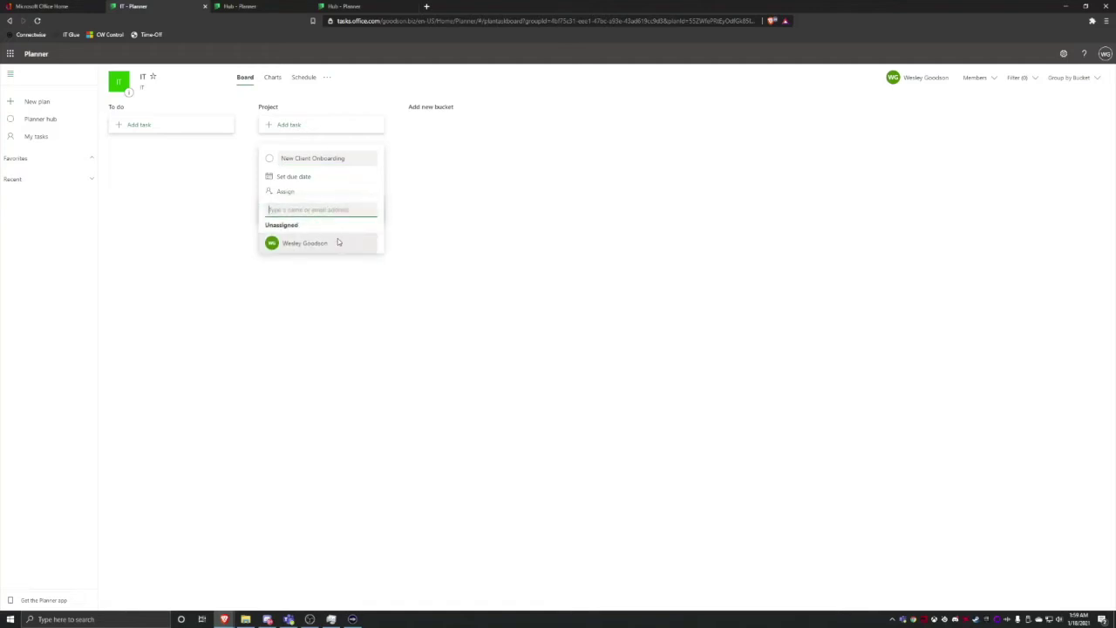
{"action": "left_click", "coordinate": [302, 248]}
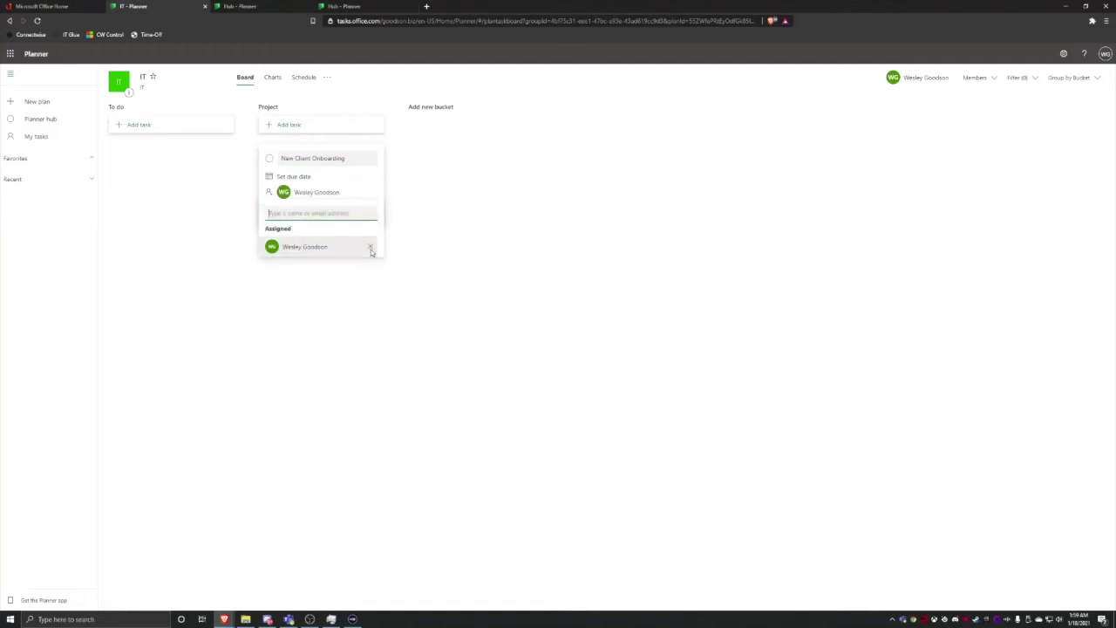
{"action": "type", "text": "ade"}
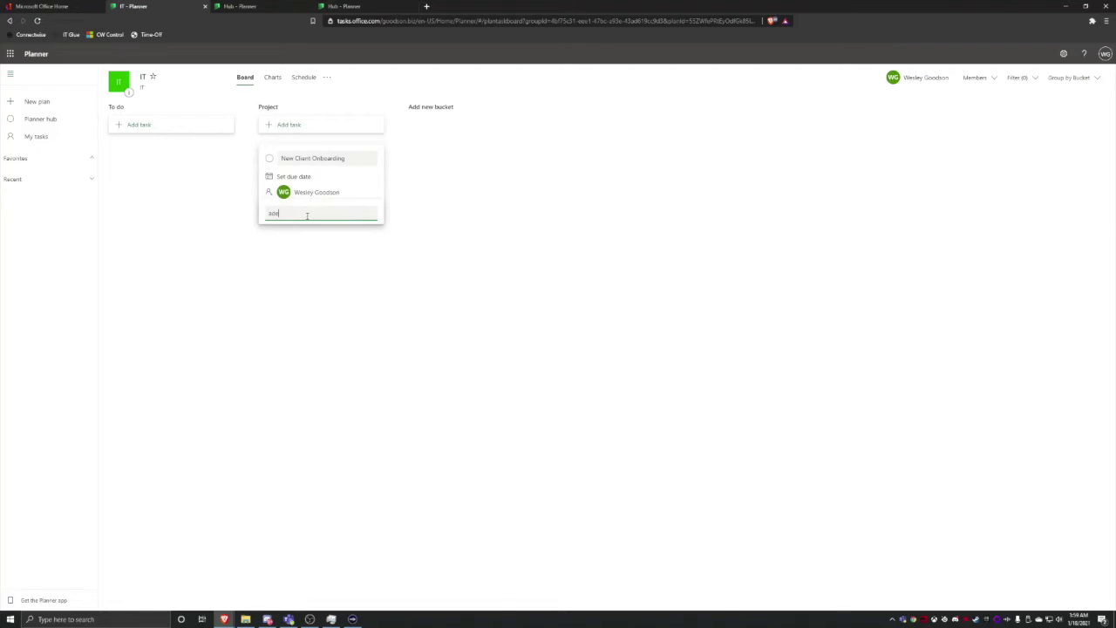
{"action": "left_click", "coordinate": [297, 248]}
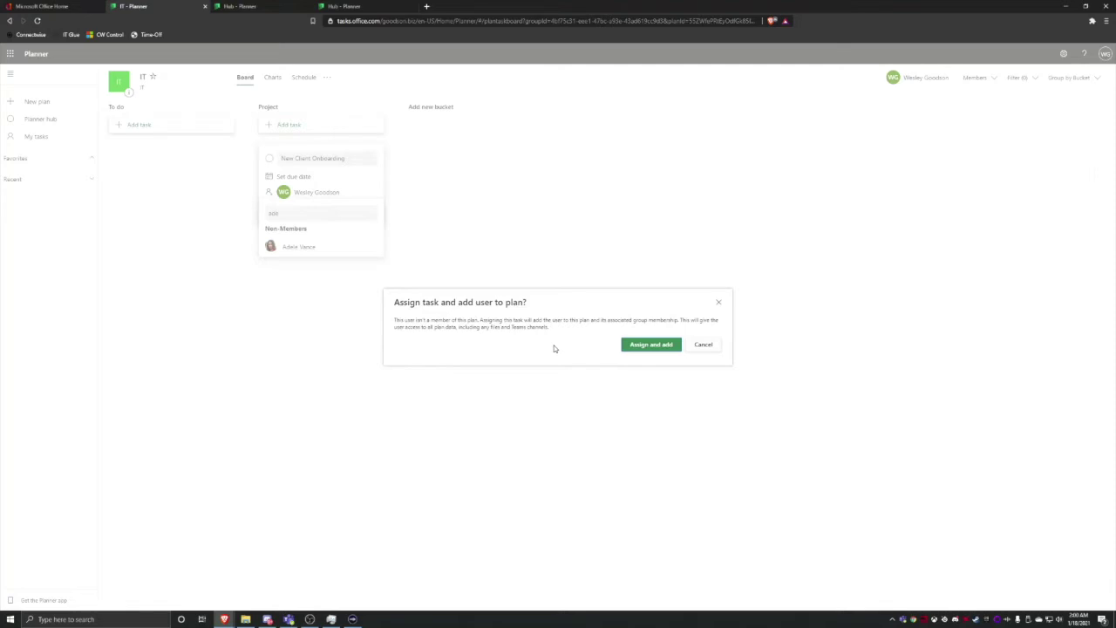
{"action": "left_click", "coordinate": [653, 345]}
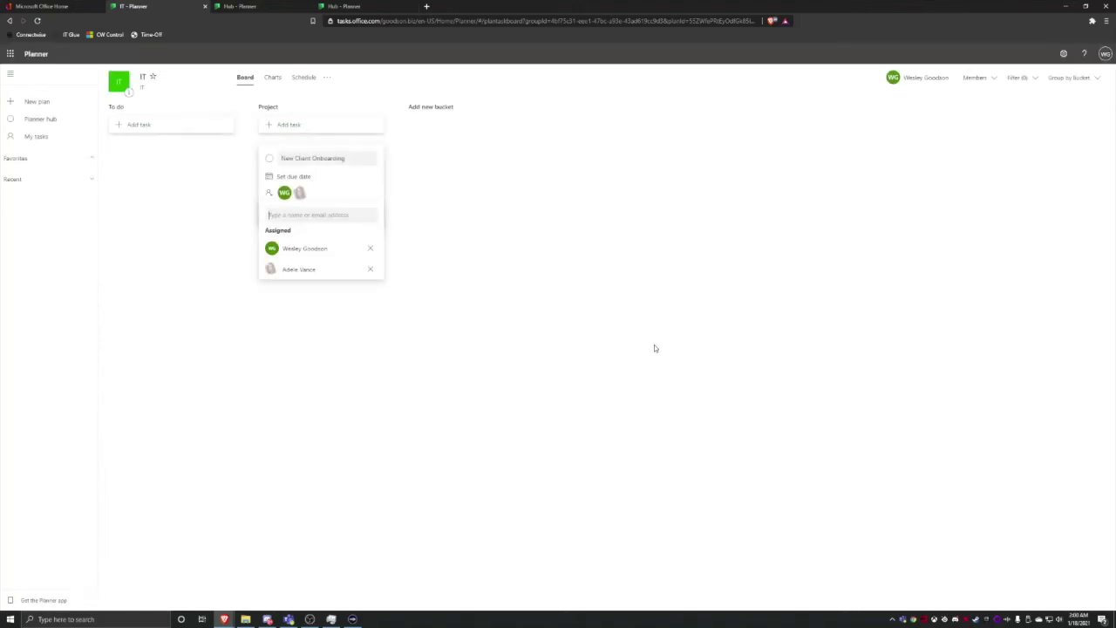
Step: Set the new task's due date to January 18, 2021 and add it to the Project bucket
{"action": "left_click", "coordinate": [283, 177]}
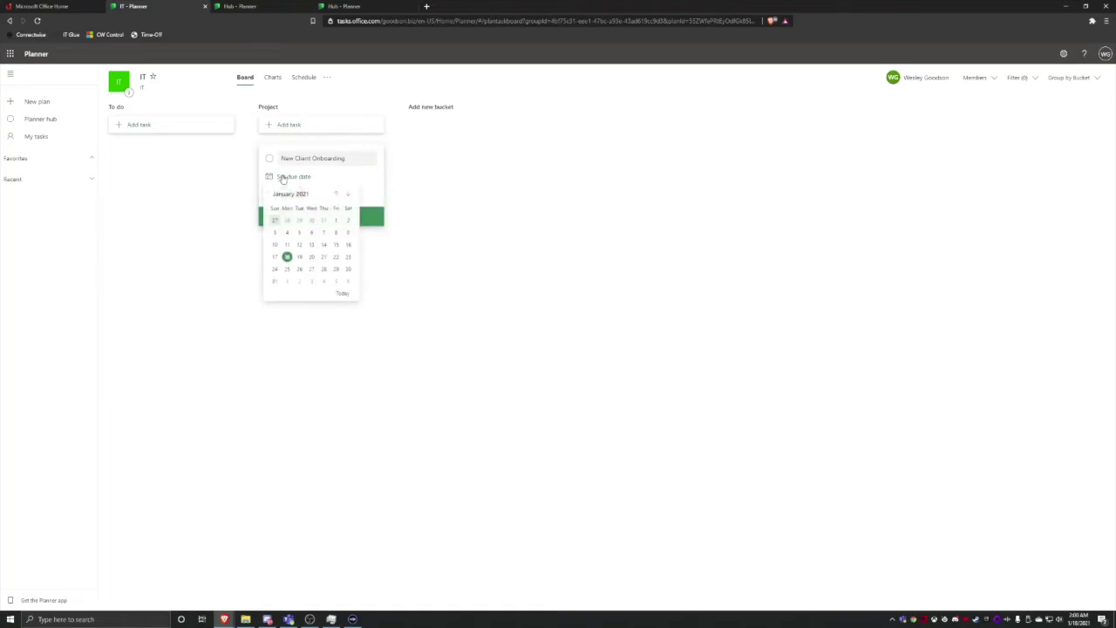
{"action": "left_click", "coordinate": [287, 257]}
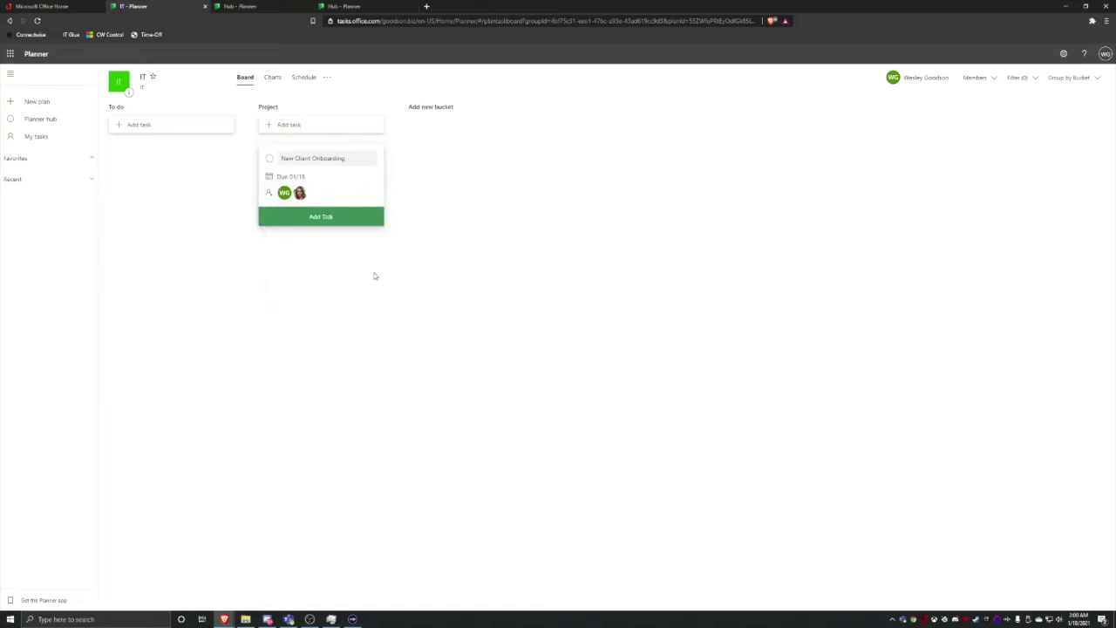
{"action": "left_click", "coordinate": [326, 219]}
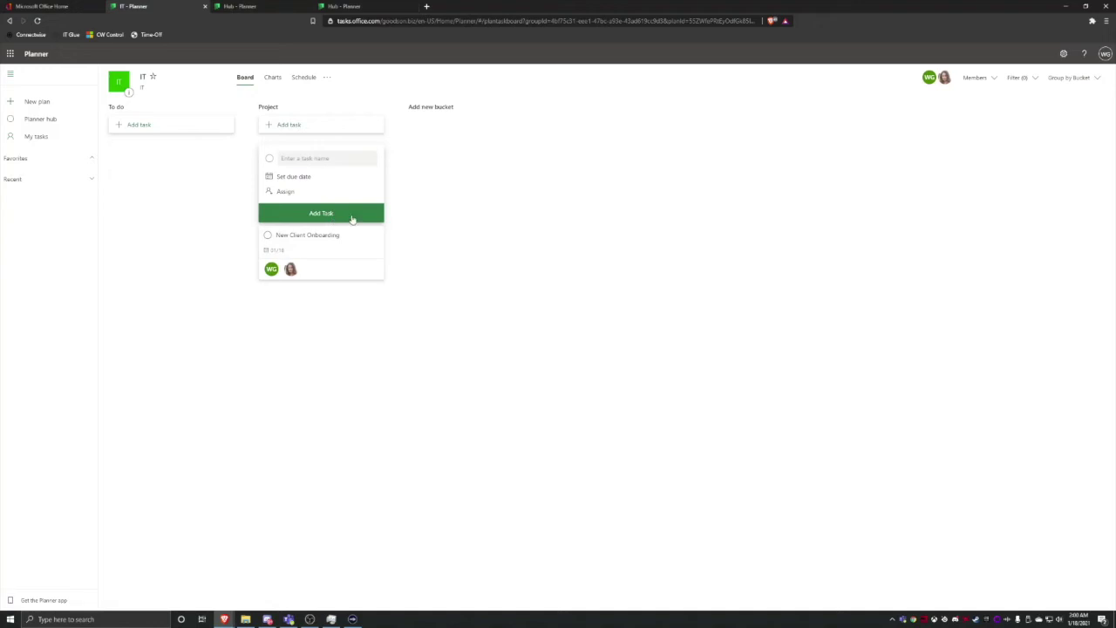
{"action": "left_click", "coordinate": [465, 225]}
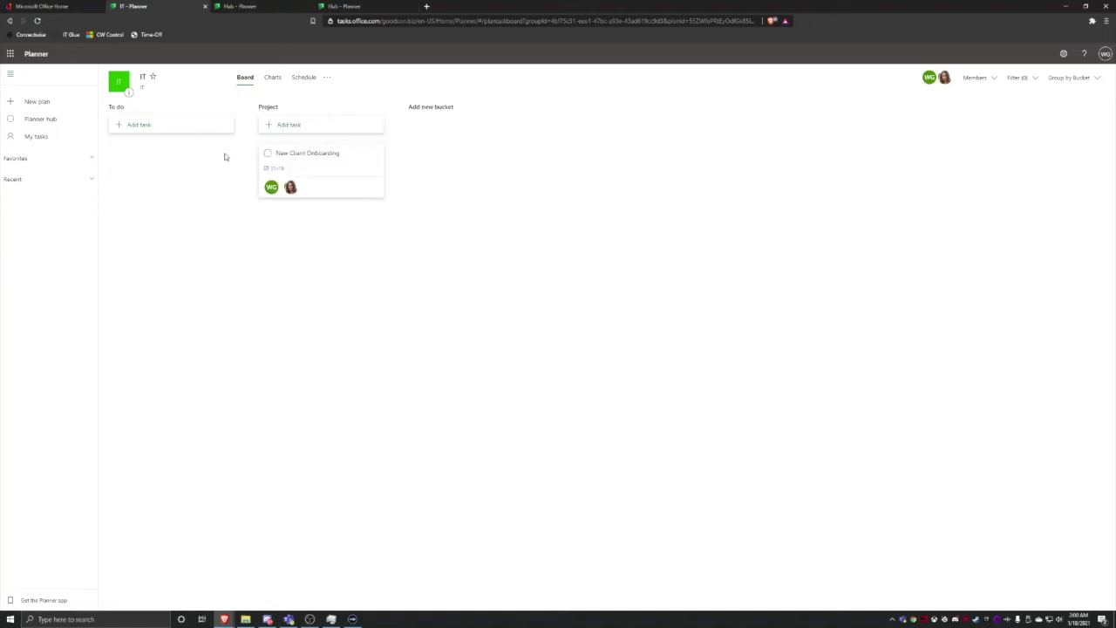
Step: In the New Client Onboarding task's details, set the progress to In progress and the priority to Important
{"action": "left_click", "coordinate": [351, 158]}
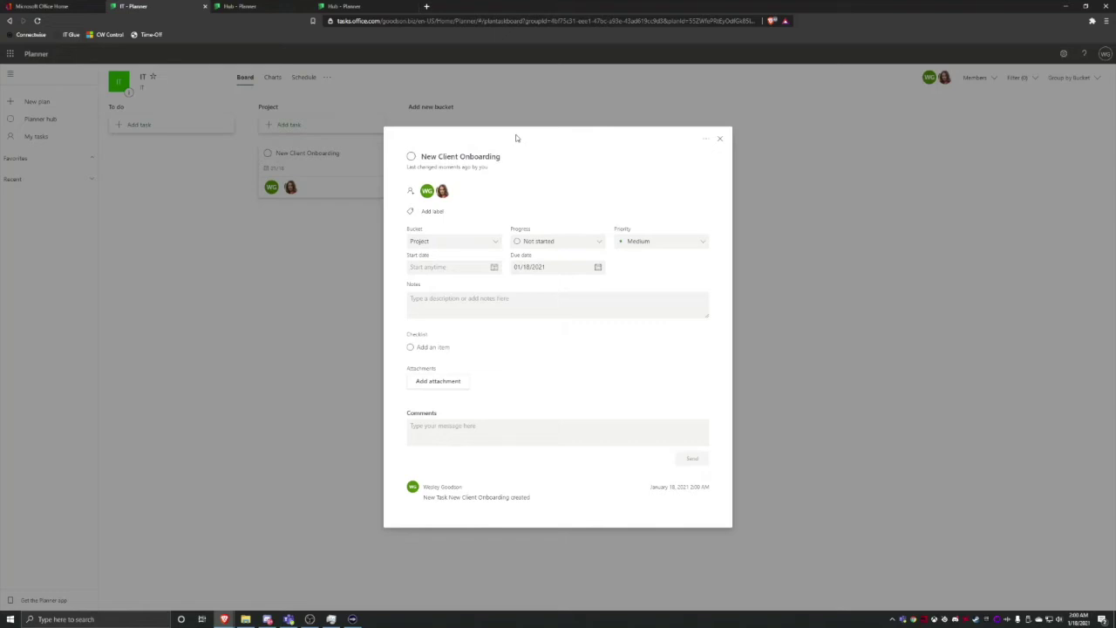
{"action": "left_click", "coordinate": [596, 245]}
{"action": "left_click", "coordinate": [549, 272]}
{"action": "left_click", "coordinate": [695, 247]}
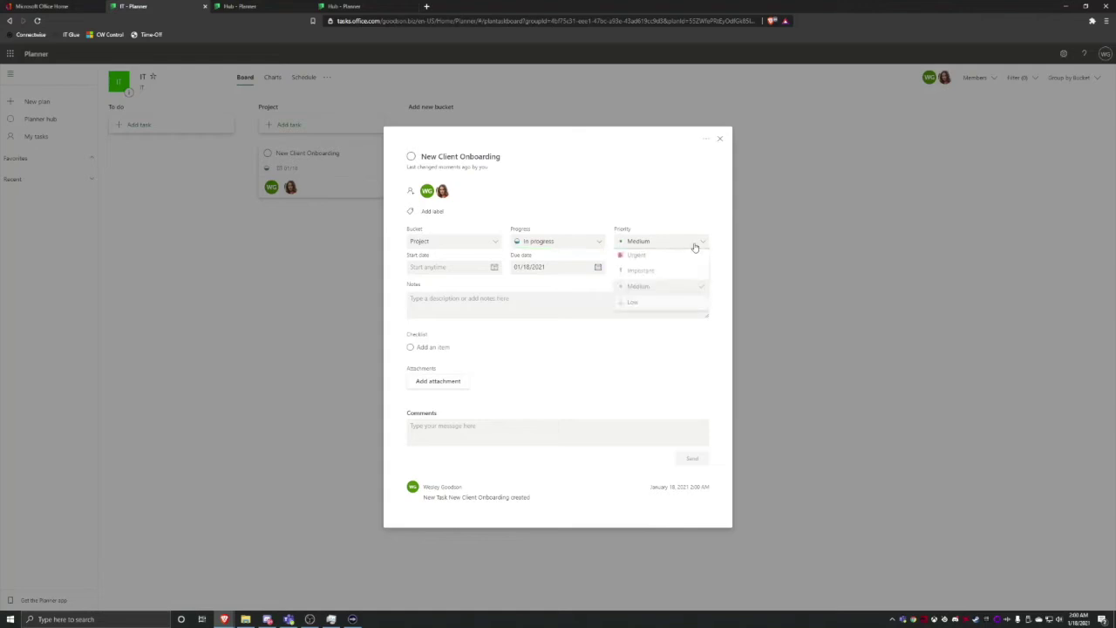
{"action": "left_click", "coordinate": [638, 271]}
{"action": "left_click", "coordinate": [427, 300]}
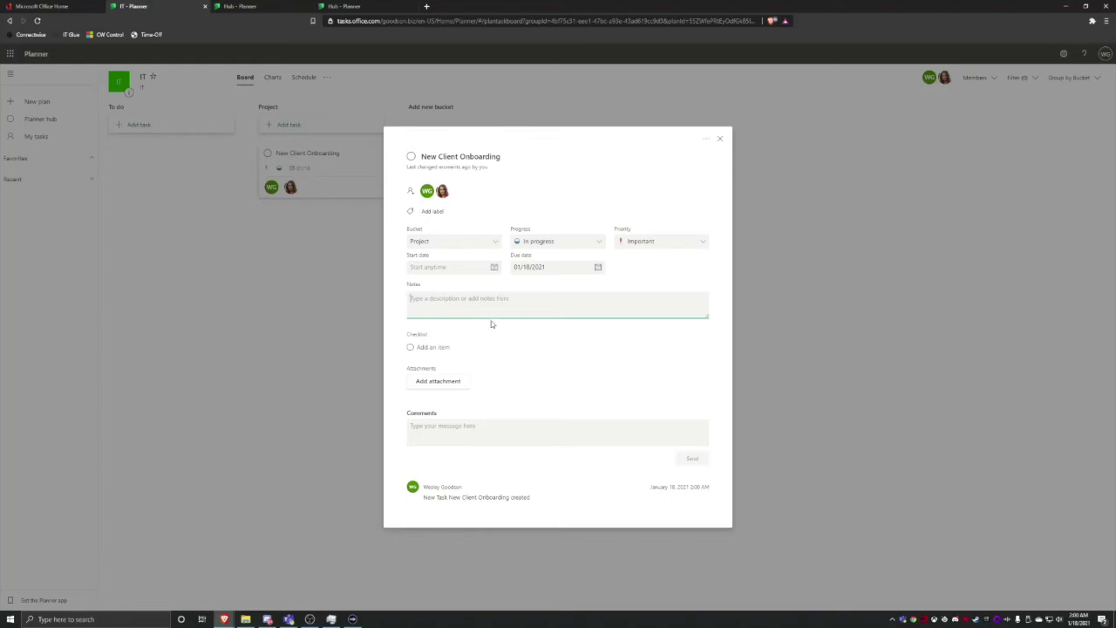
Step: Add the checklist items "Scoping Call" and "Follow up with Point of Contact" to the task
{"action": "left_click", "coordinate": [434, 346]}
{"action": "type", "text": "SCoping Call"}
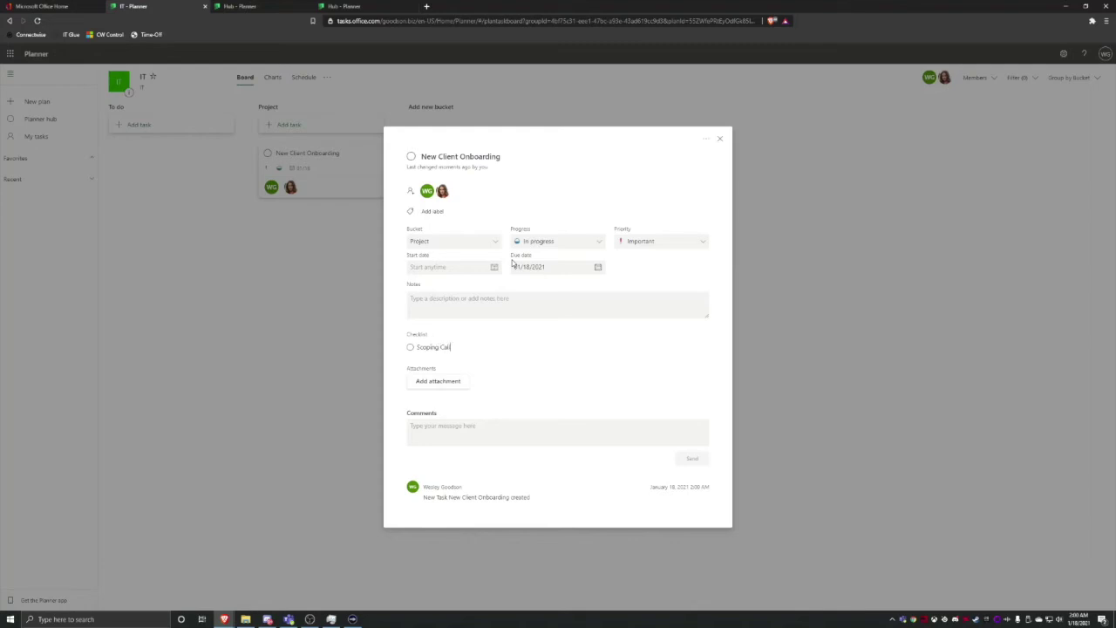
{"action": "key", "text": "Return"}
{"action": "type", "text": "Follow up with Point of Contact"}
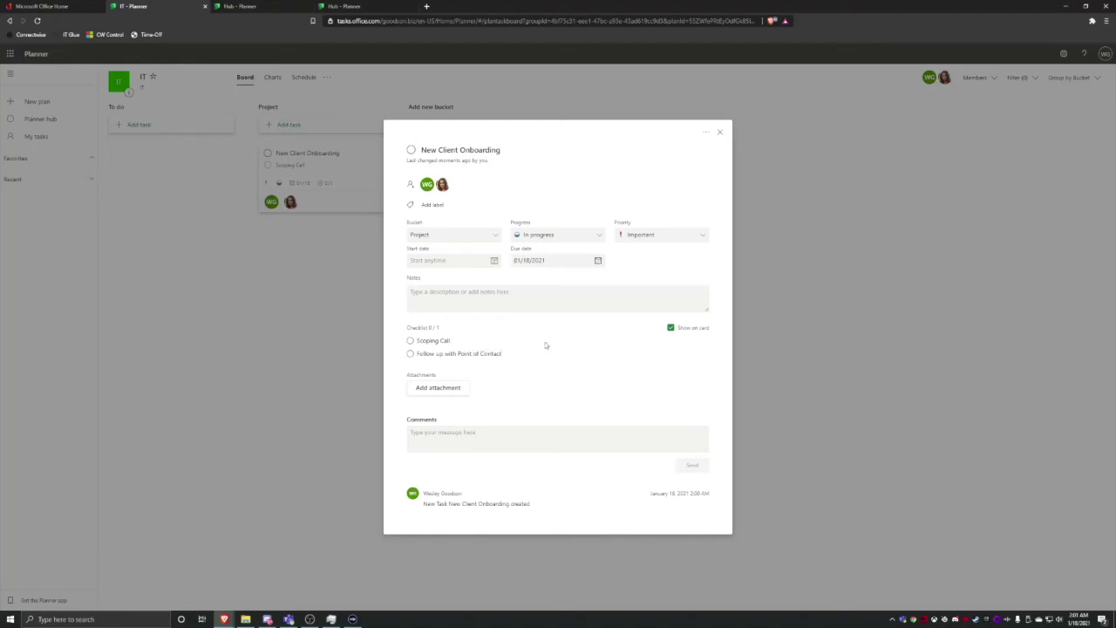
Step: Attach the file test.txt from the Pictures folder to the task and show the attachment on the card
{"action": "left_click", "coordinate": [440, 391]}
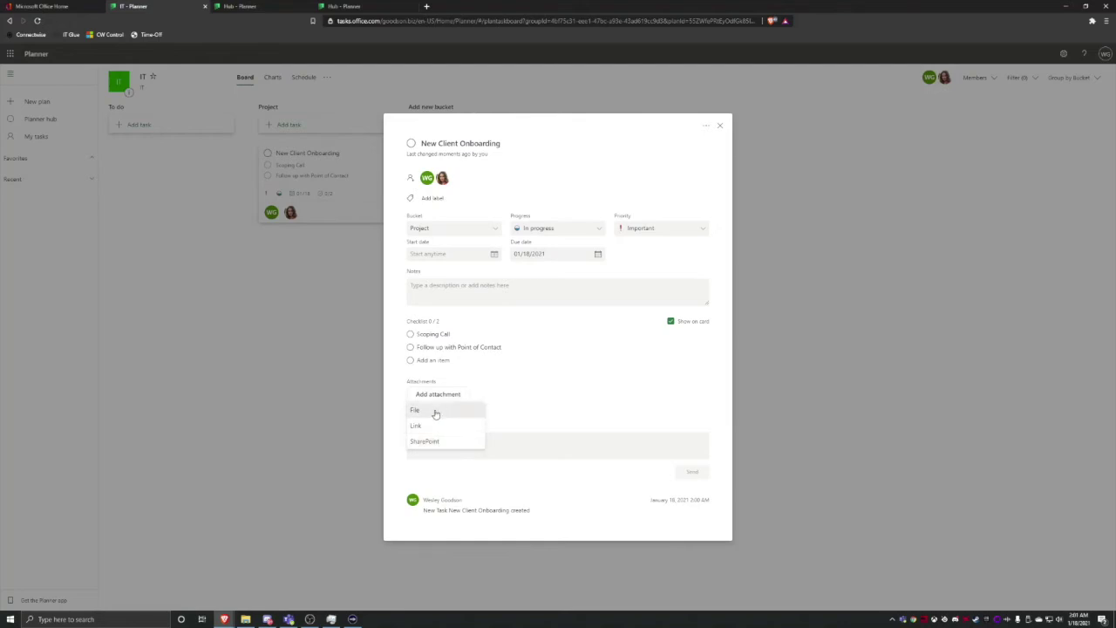
{"action": "left_click", "coordinate": [435, 413]}
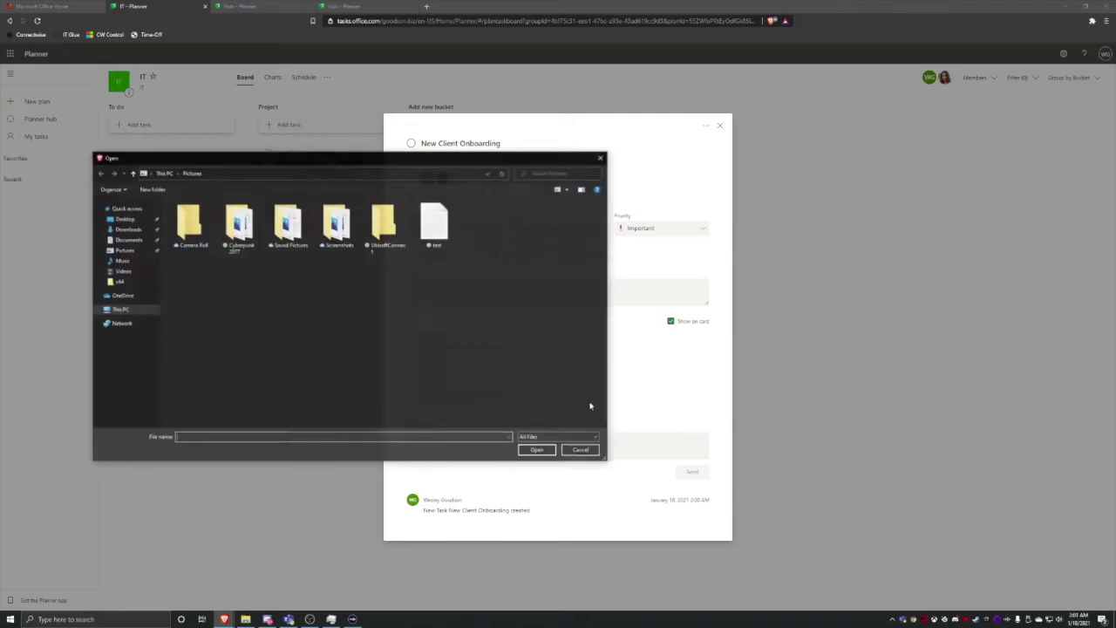
{"action": "left_click", "coordinate": [434, 225]}
{"action": "left_click", "coordinate": [538, 451]}
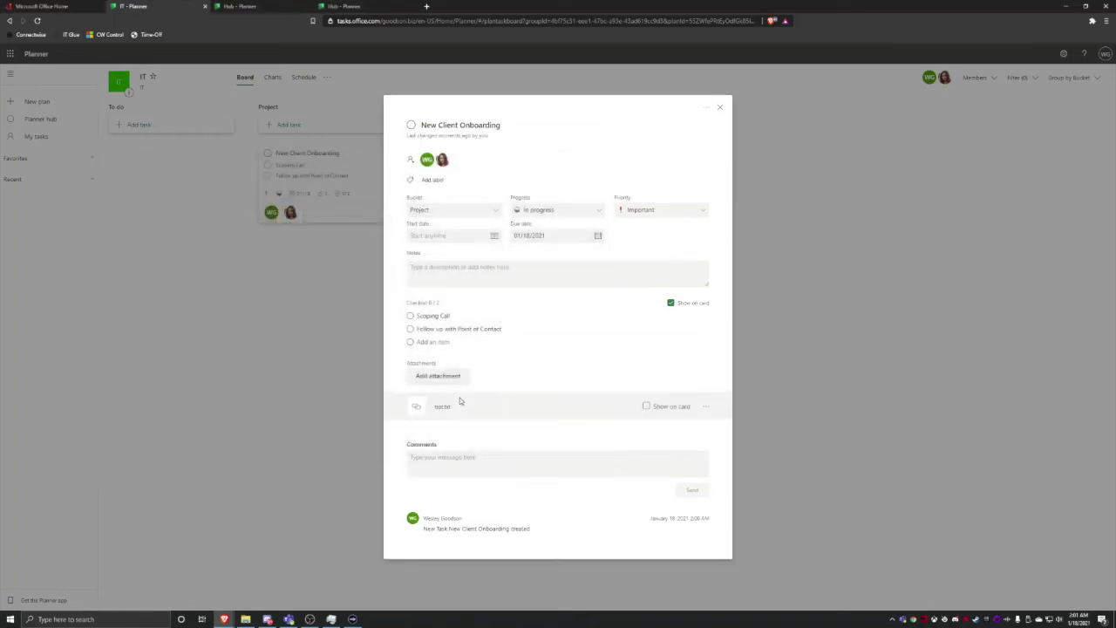
{"action": "left_click", "coordinate": [646, 407]}
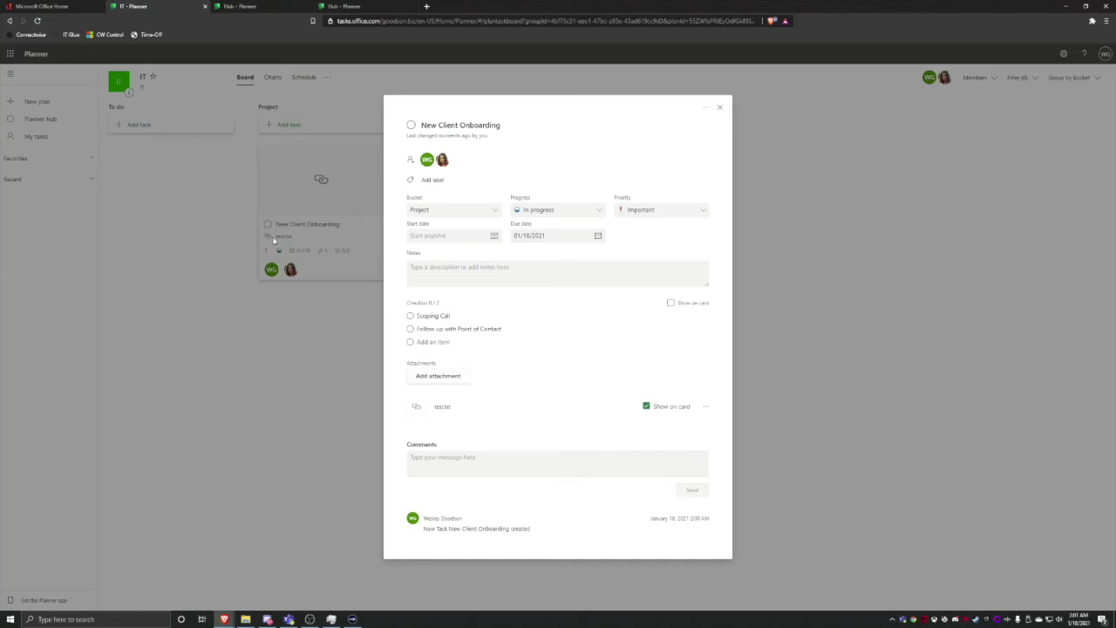
Step: Post the comment "Make sure to follow up with Account Manager." on the task and close its details
{"action": "left_click", "coordinate": [466, 457]}
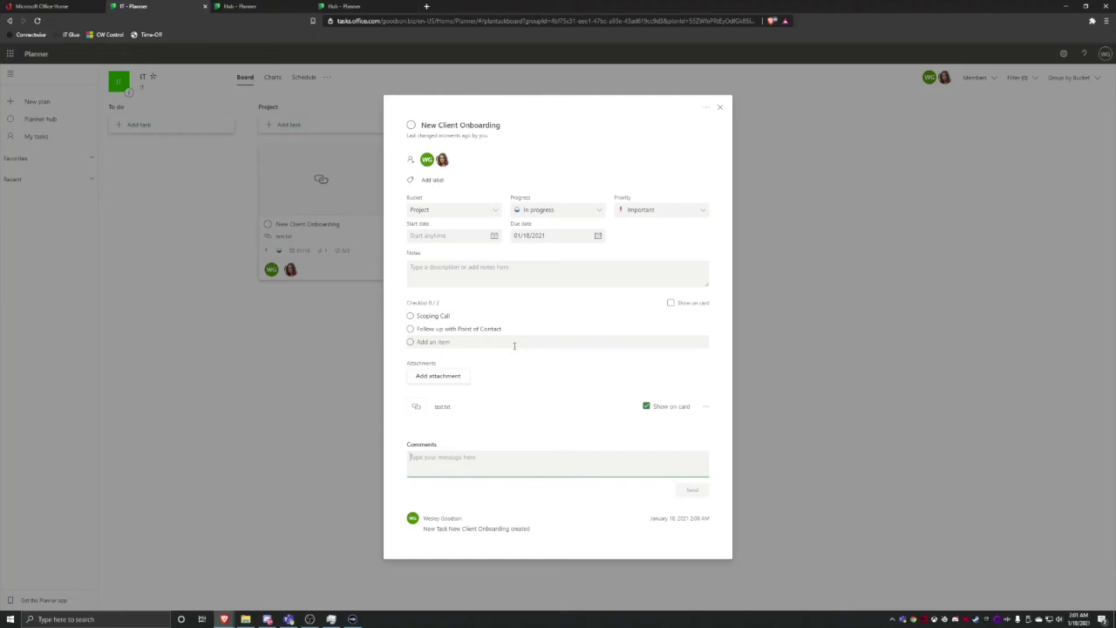
{"action": "type", "text": "Make sure to follow up with Account Manager."}
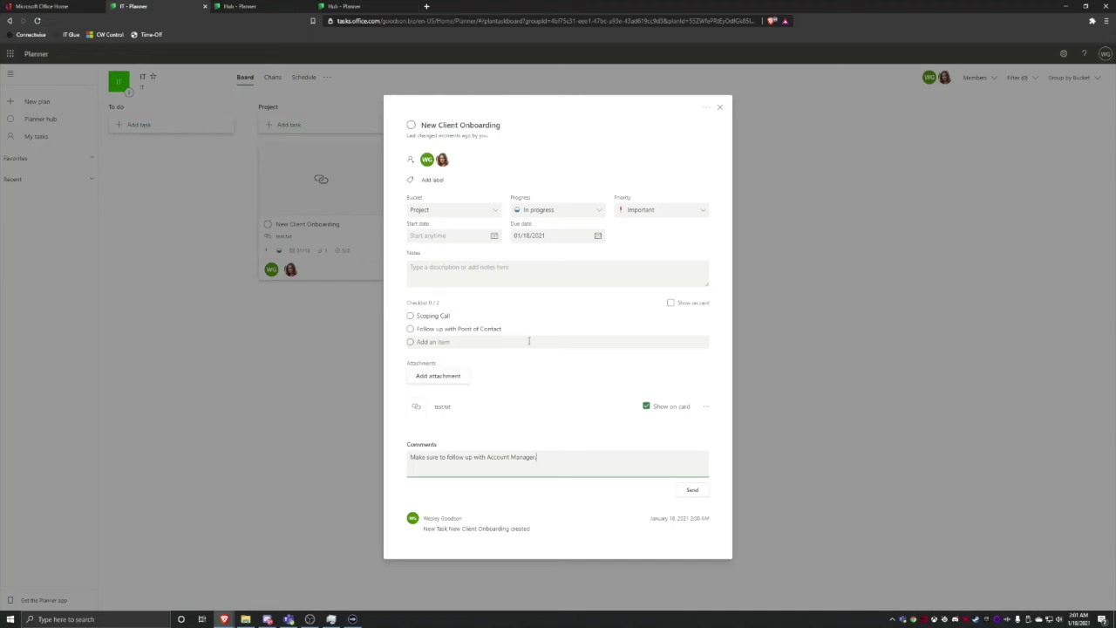
{"action": "left_click", "coordinate": [694, 491]}
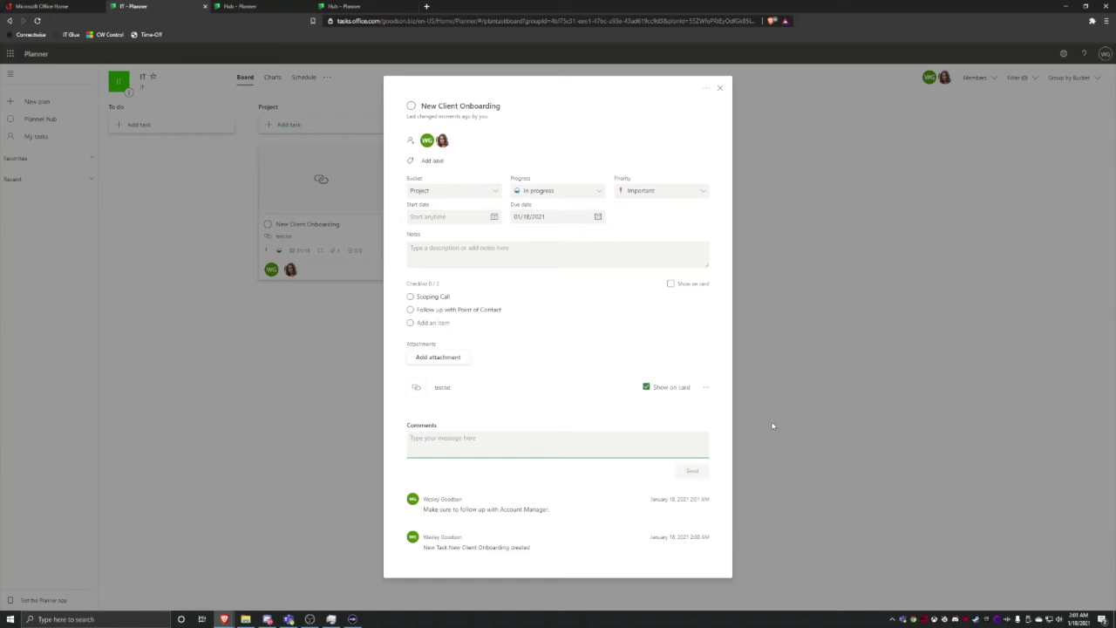
{"action": "left_click", "coordinate": [720, 90]}
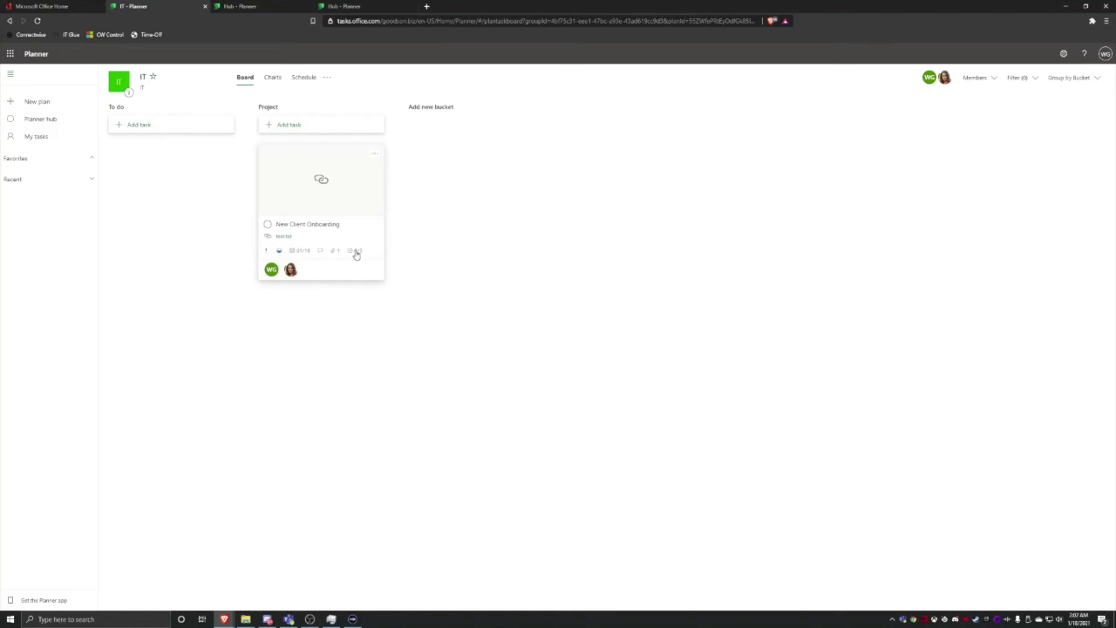
Step: Review the plan's charts for task status, bucket, priority and members
{"action": "mouse_move", "coordinate": [360, 253]}
{"action": "left_click", "coordinate": [273, 78]}
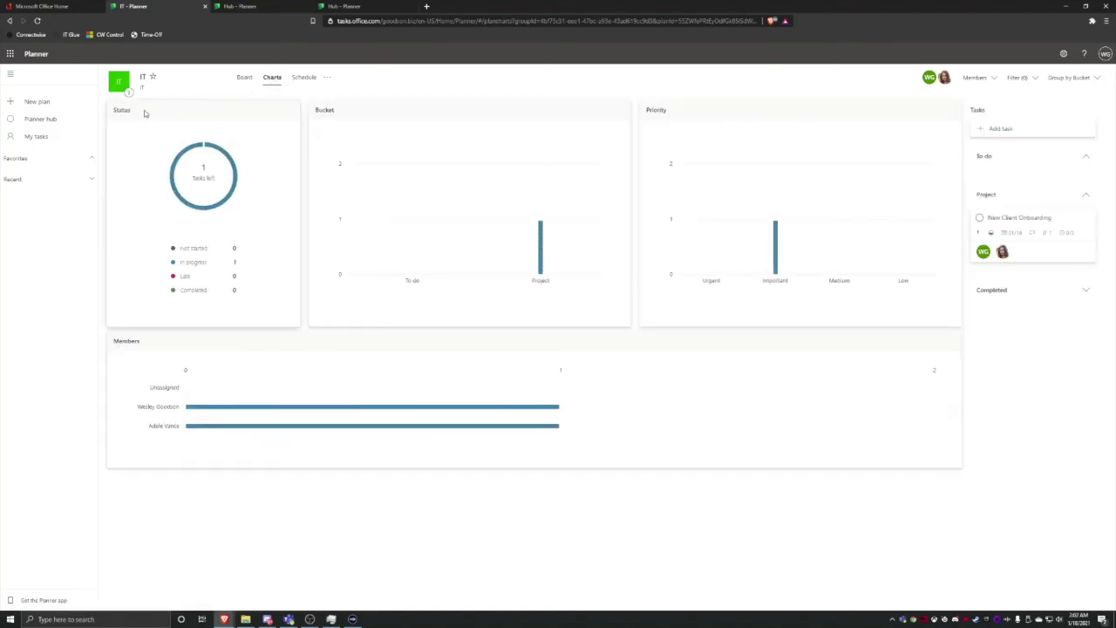
{"action": "mouse_move", "coordinate": [192, 179]}
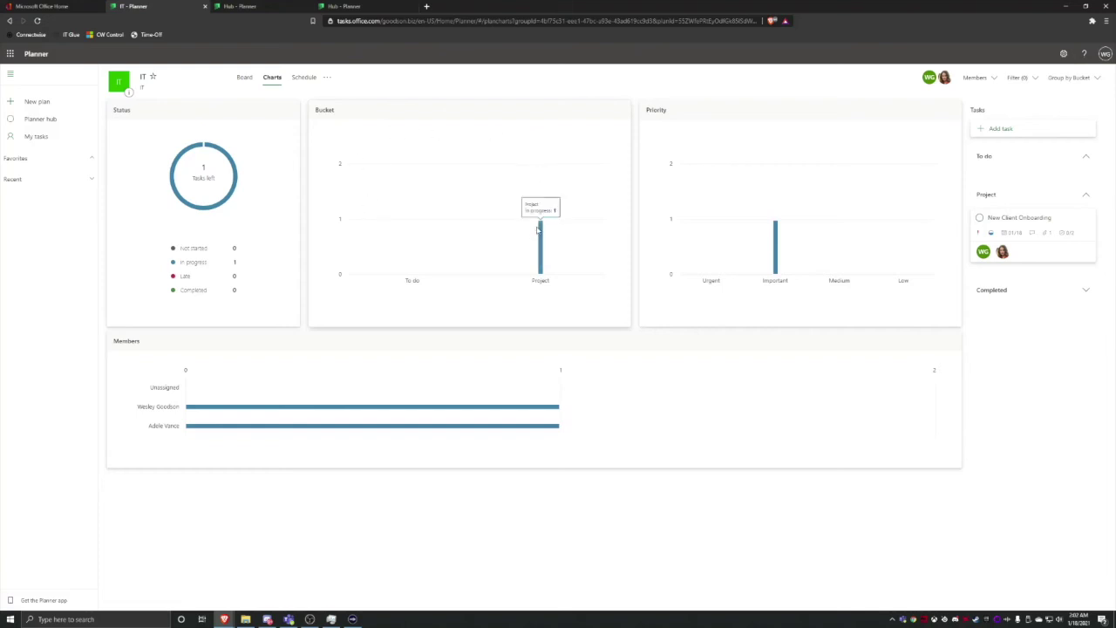
{"action": "mouse_move", "coordinate": [540, 228]}
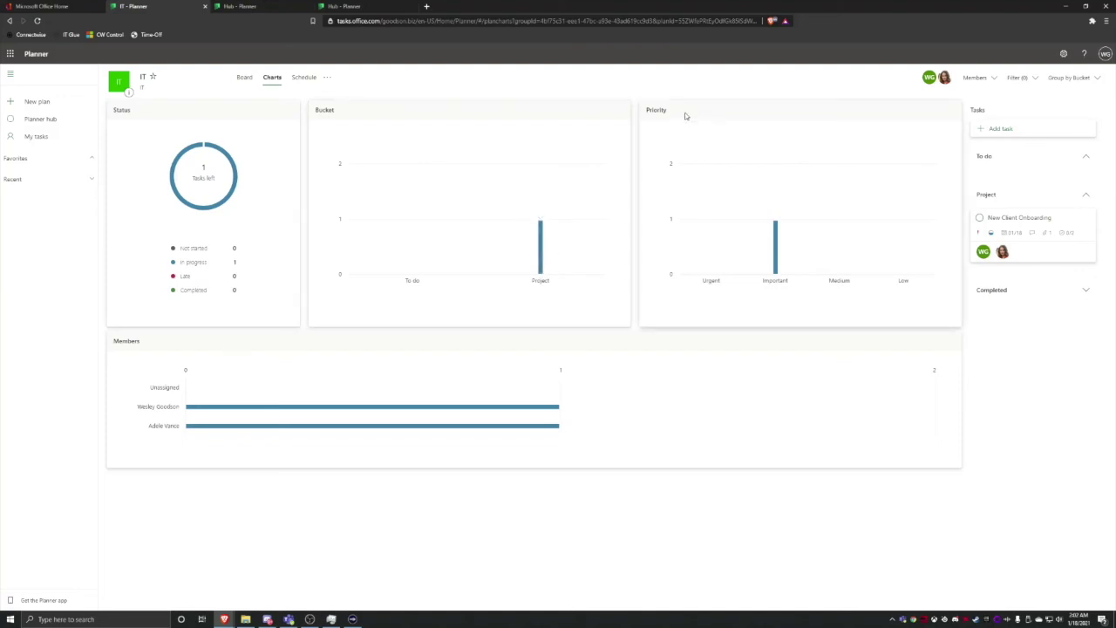
{"action": "mouse_move", "coordinate": [775, 262]}
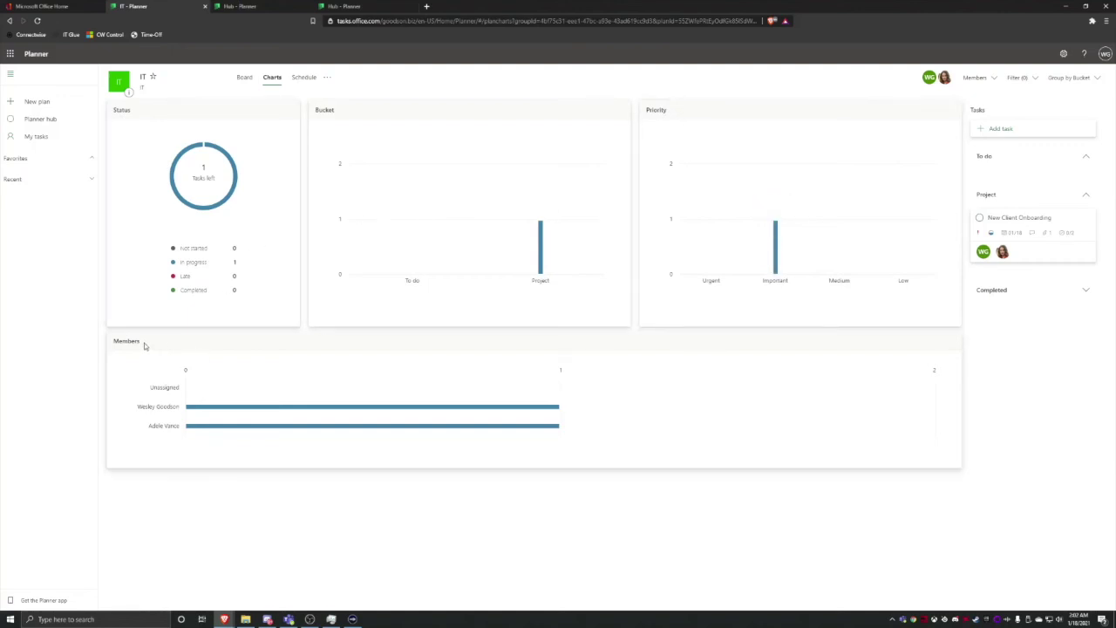
{"action": "mouse_move", "coordinate": [249, 428]}
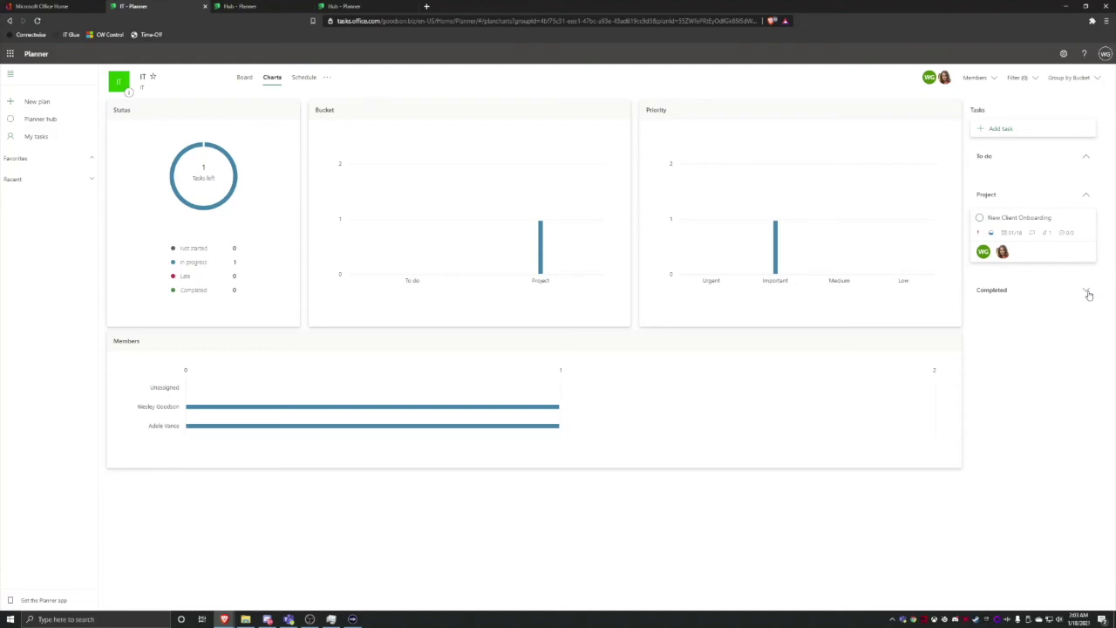
Step: View the plan's schedule calendar by week
{"action": "left_click", "coordinate": [304, 78]}
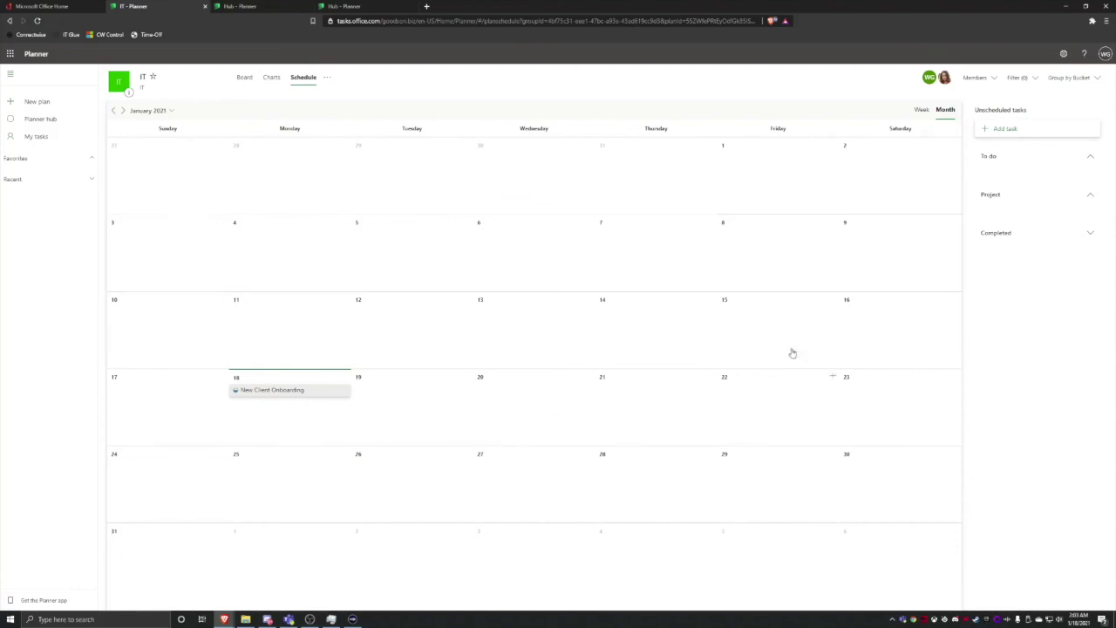
{"action": "left_click", "coordinate": [921, 111]}
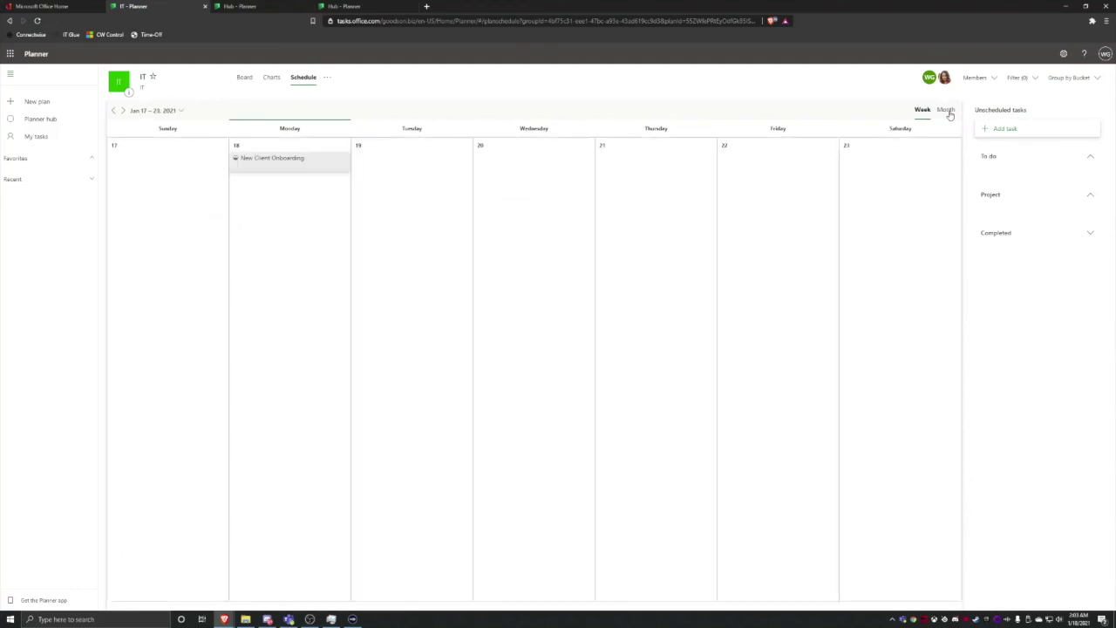
Step: View the plan's schedule calendar by month and return to the task board
{"action": "left_click", "coordinate": [946, 111]}
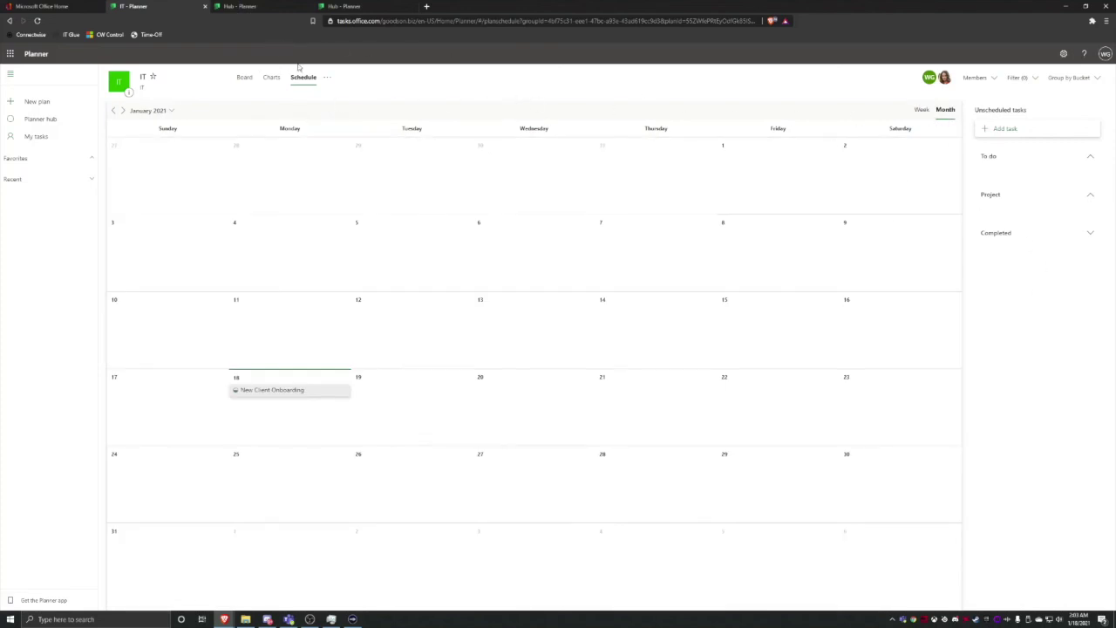
{"action": "left_click", "coordinate": [241, 82]}
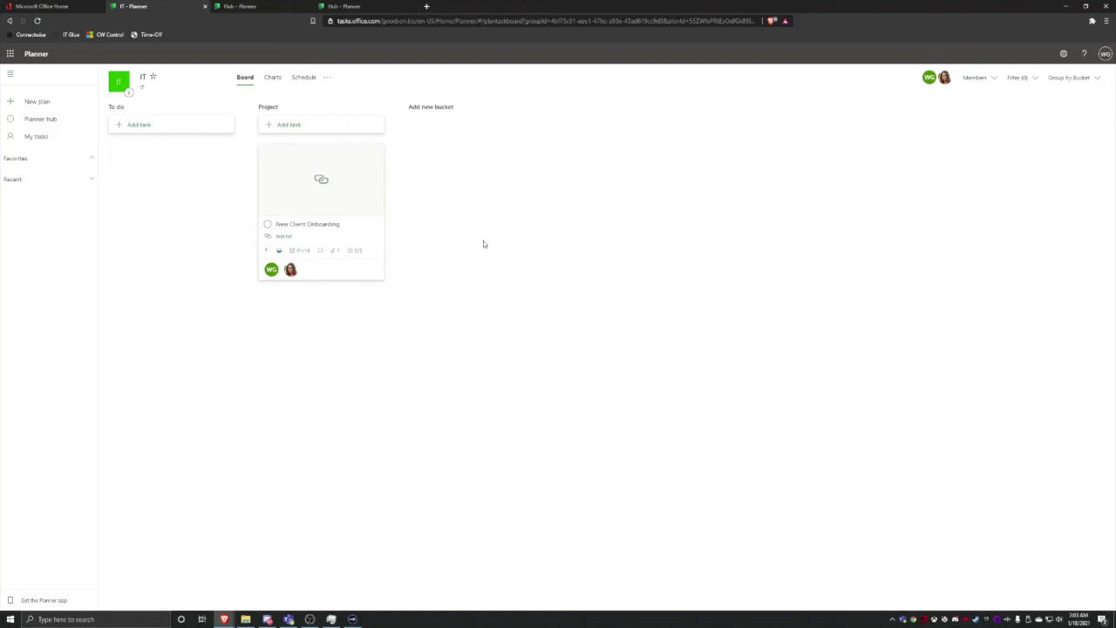
Step: Review the IT plan's general settings, including its name, backgrounds and deletion option, and close them
{"action": "left_click", "coordinate": [326, 79]}
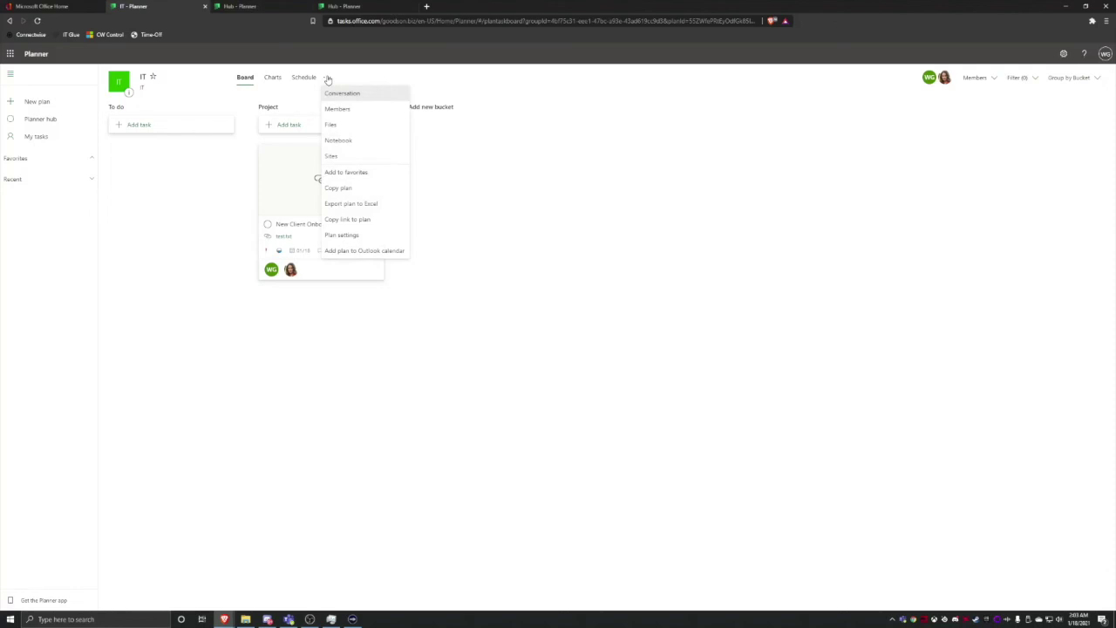
{"action": "left_click", "coordinate": [342, 236]}
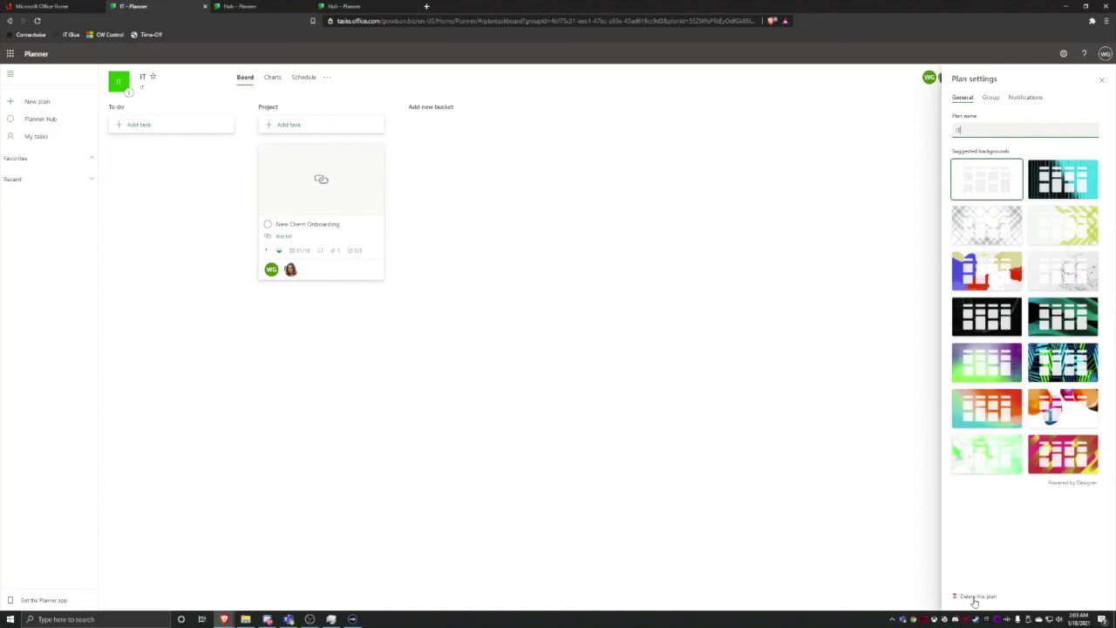
{"action": "left_click", "coordinate": [526, 375]}
{"action": "left_click", "coordinate": [1102, 80]}
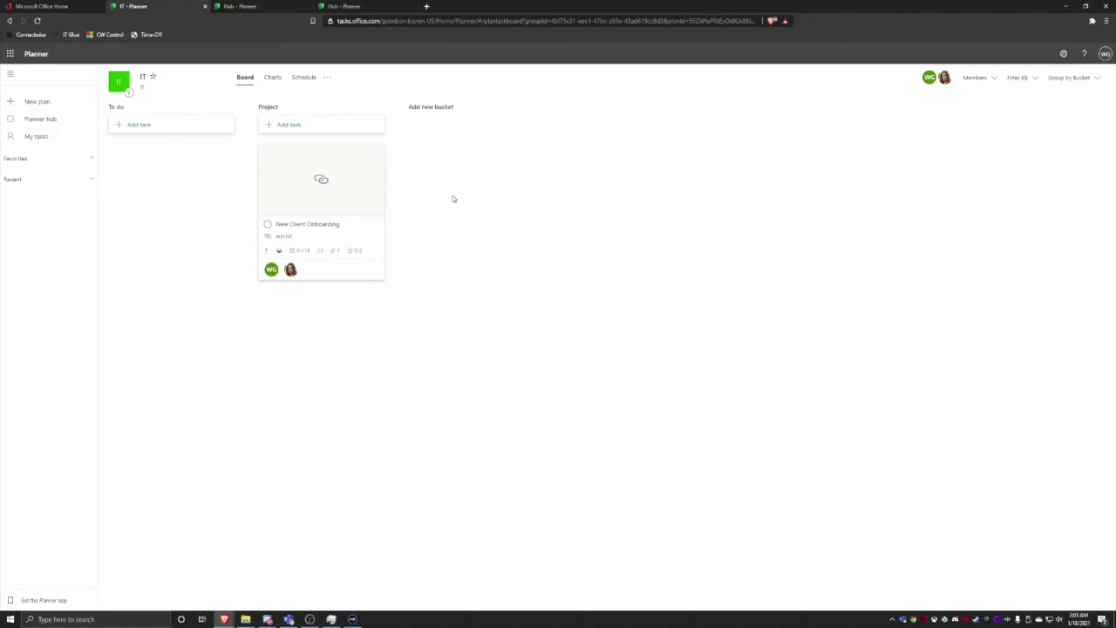
{"action": "left_click", "coordinate": [309, 619]}
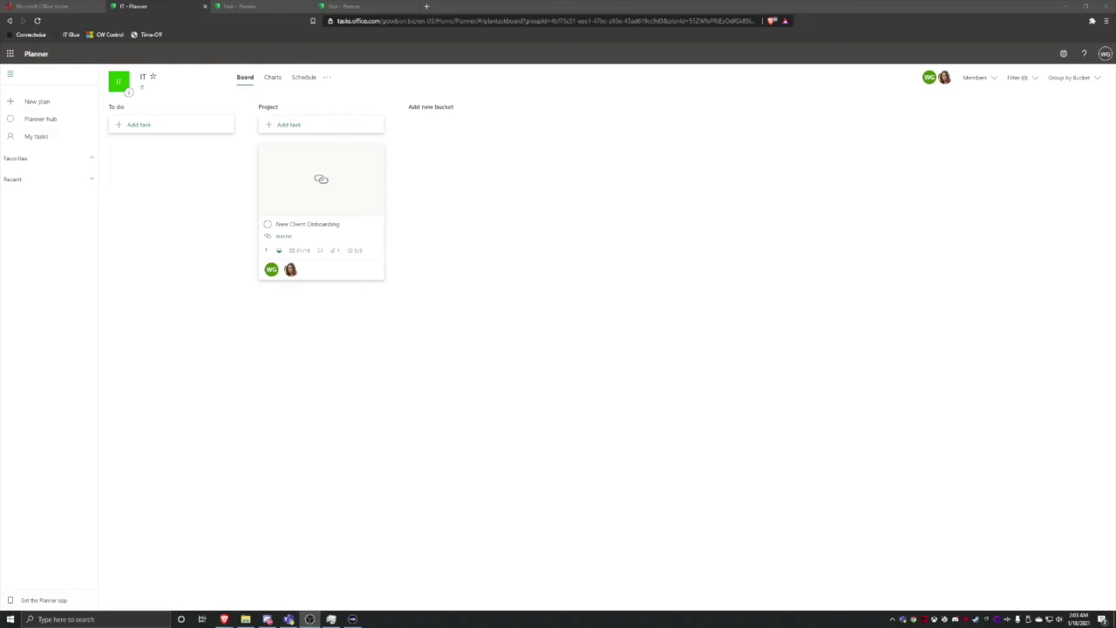